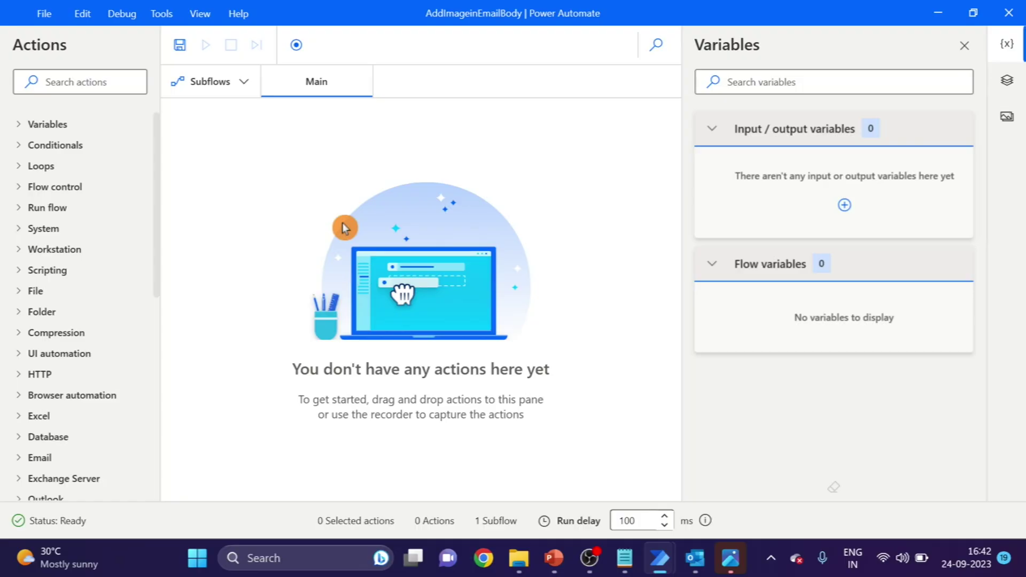
Add Launch Outlook as flow step 1 storing OutlookInstance, then clear the 'lau' action search
{"action": "left_click", "coordinate": [80, 82]}
{"action": "left_click", "coordinate": [80, 81]}
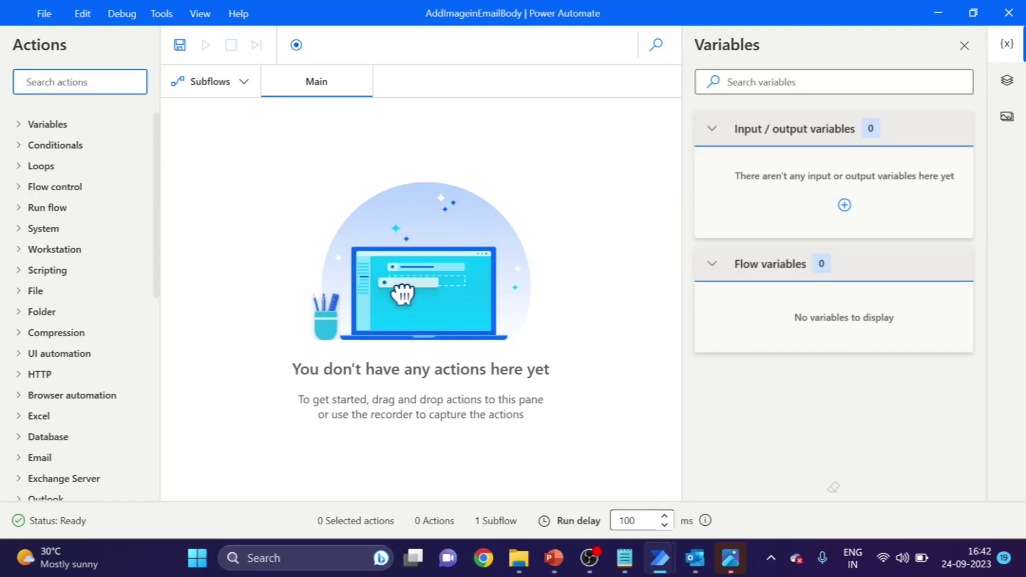
{"action": "type", "text": "lau"}
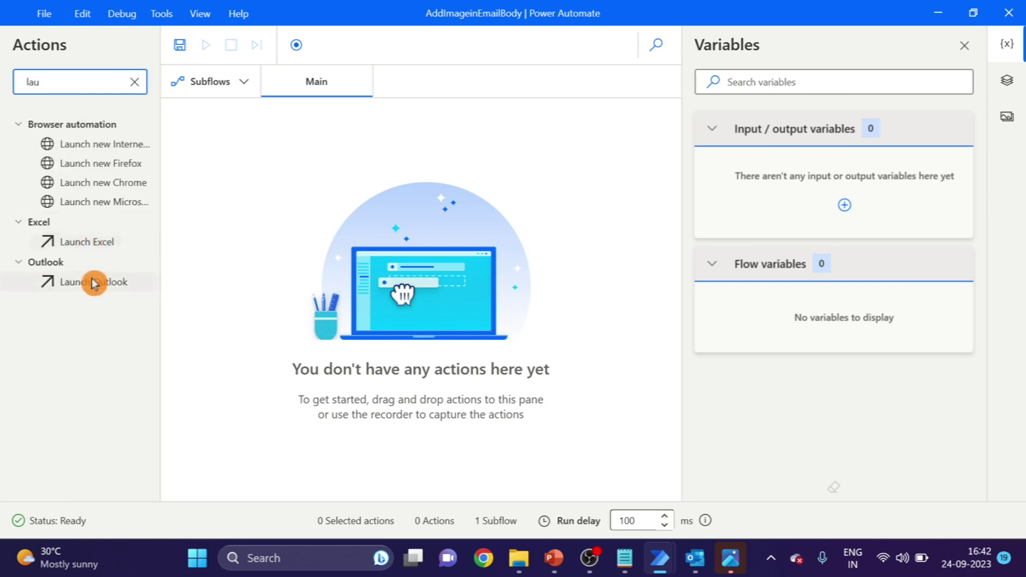
{"action": "left_click_drag", "start_coordinate": [92, 282], "coordinate": [378, 149]}
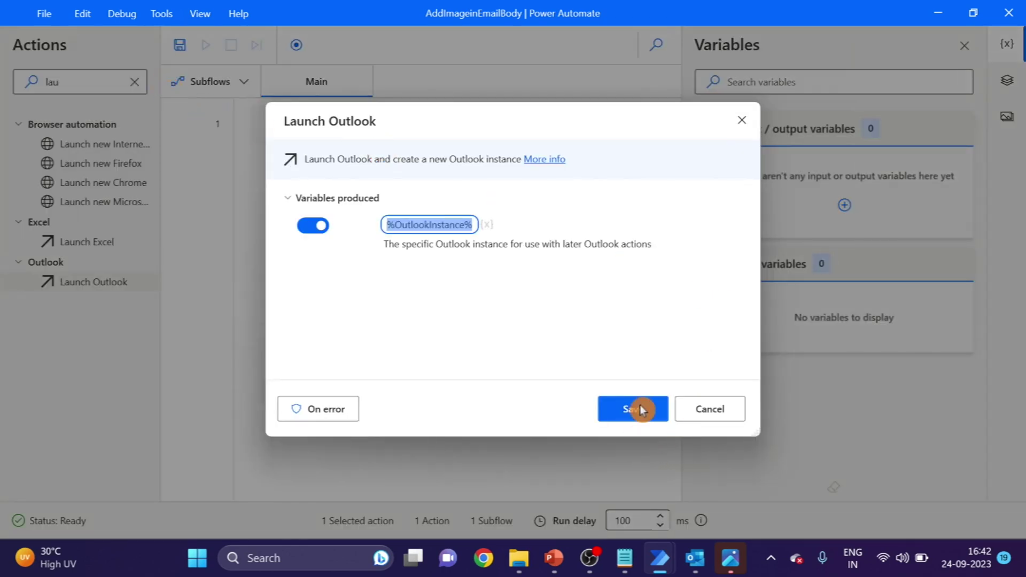
{"action": "left_click", "coordinate": [639, 410]}
{"action": "double_click", "coordinate": [134, 86]}
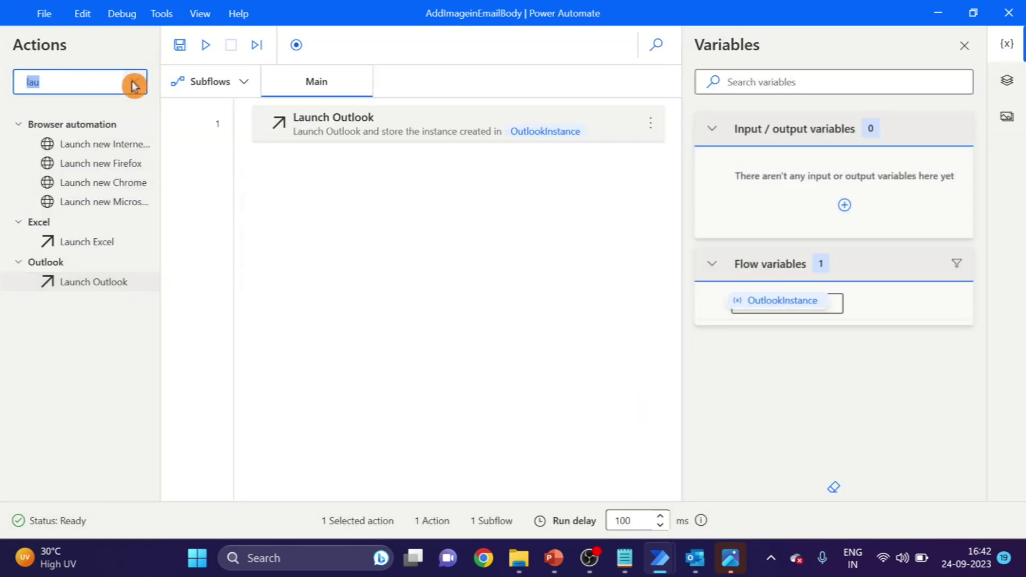
{"action": "left_click", "coordinate": [137, 86]}
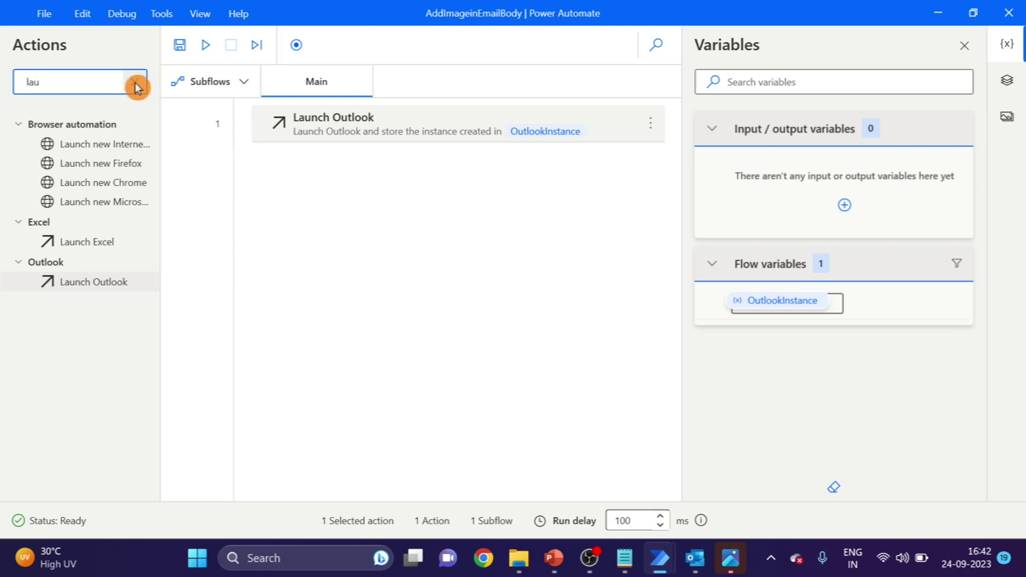
{"action": "left_click", "coordinate": [136, 87]}
Add Send email message through Outlook after Launch Outlook, pasting the sender account and recipient address
{"action": "type", "text": "s"}
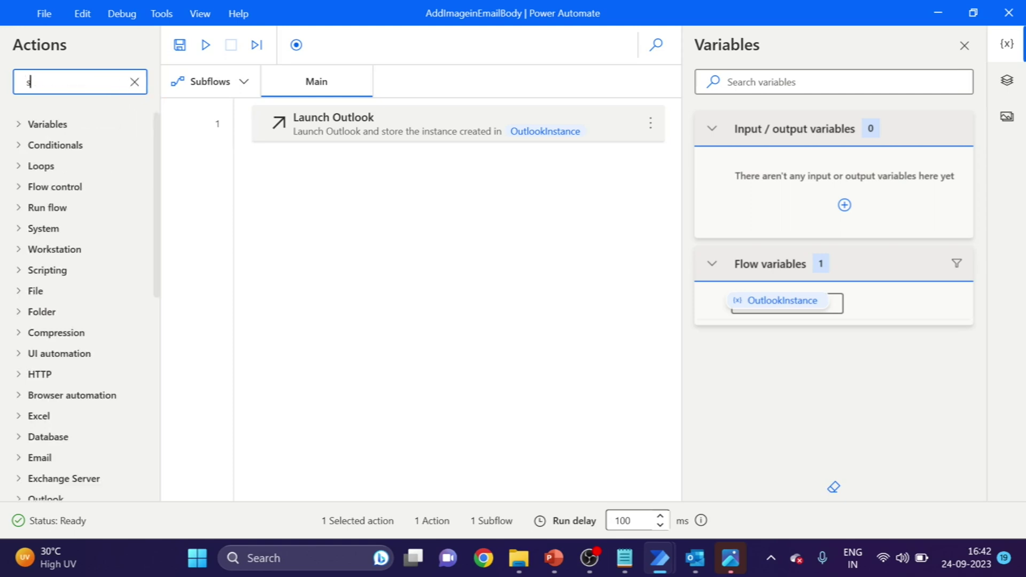
{"action": "type", "text": "end"}
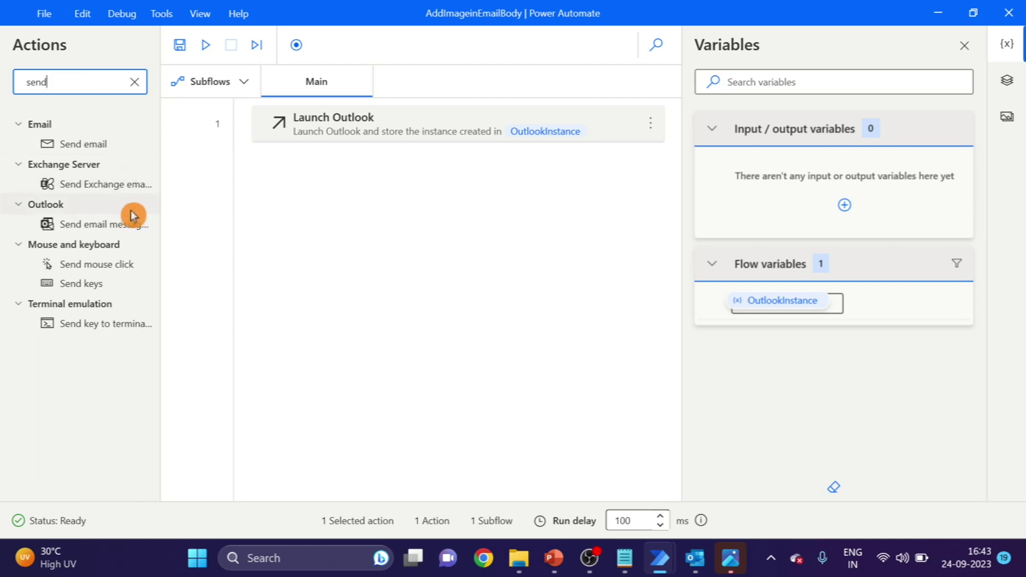
{"action": "left_click_drag", "start_coordinate": [126, 224], "coordinate": [442, 234]}
{"action": "key", "text": "ctrl+v"}
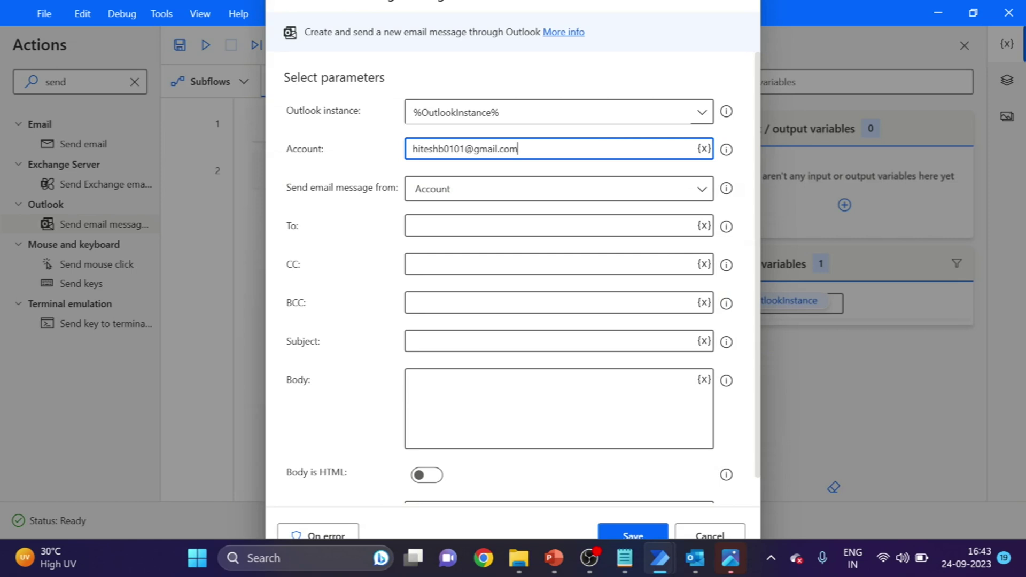
{"action": "left_click", "coordinate": [430, 216]}
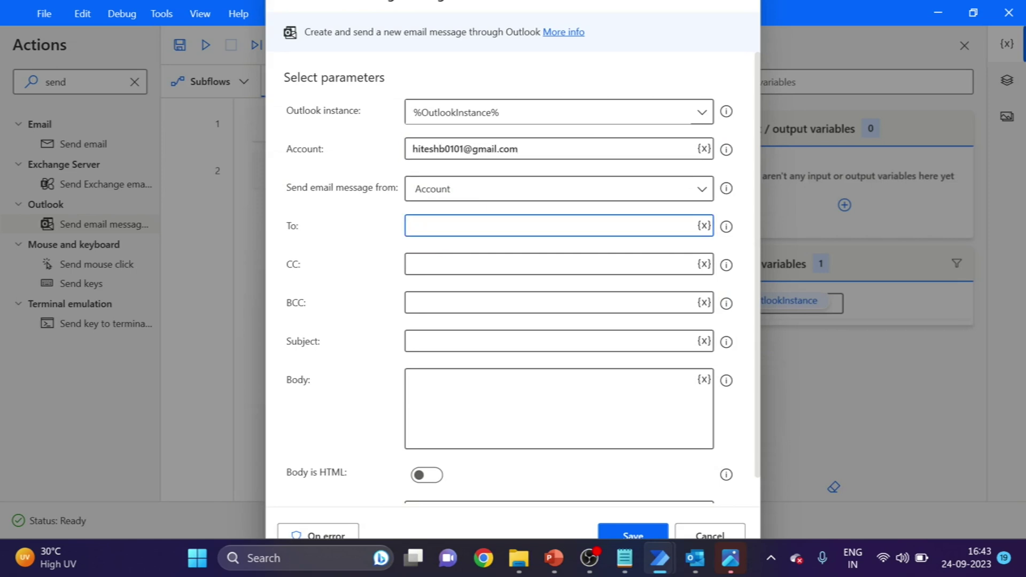
{"action": "key", "text": "ctrl+v"}
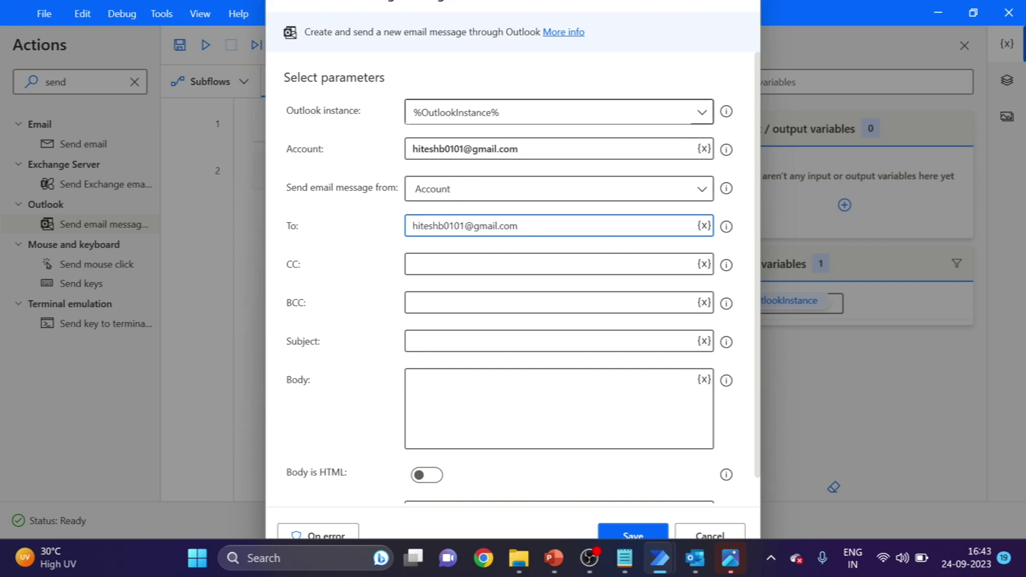
{"action": "left_click", "coordinate": [406, 226]}
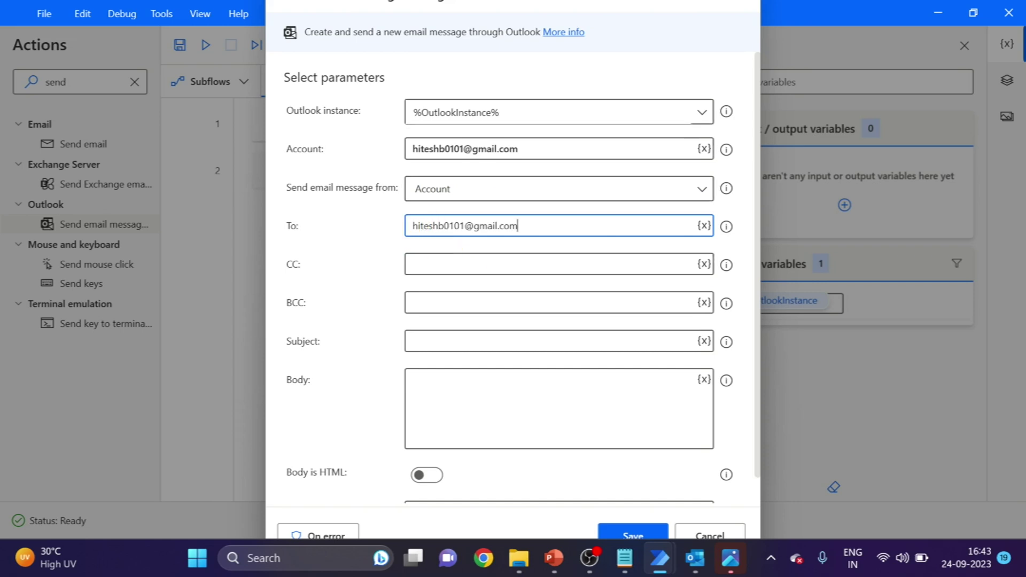
Enter 'Test' as the email subject and move into the body field
{"action": "left_click", "coordinate": [414, 341]}
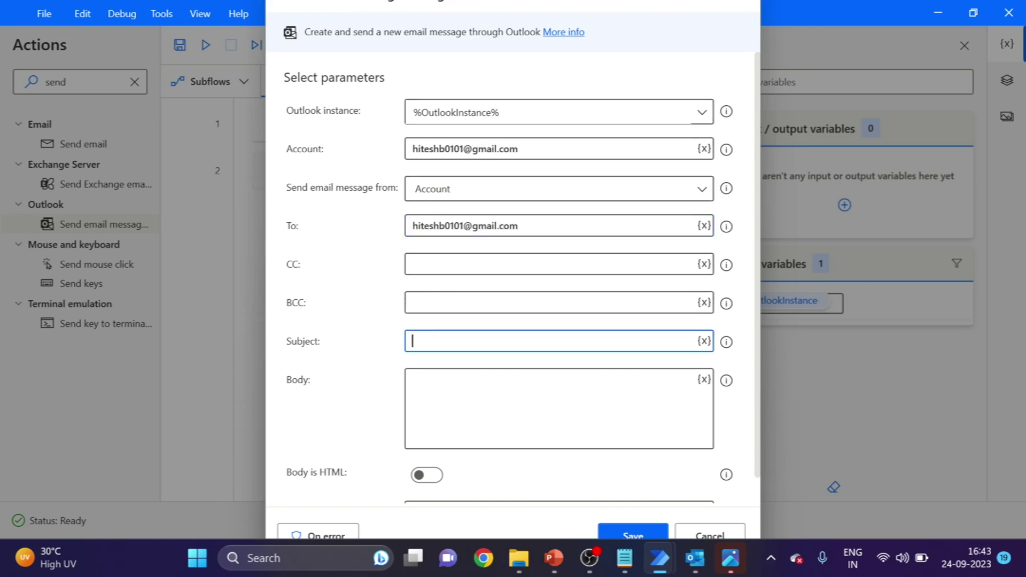
{"action": "type", "text": "Test"}
{"action": "left_click", "coordinate": [412, 378]}
{"action": "scroll", "coordinate": [435, 476], "scroll_direction": "down", "scroll_amount": 1}
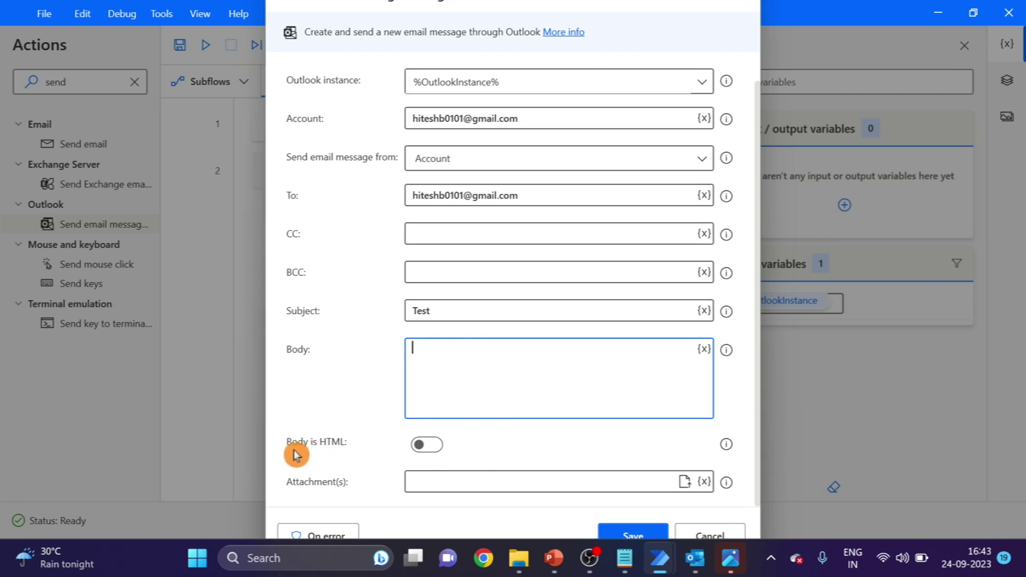
Turn on Body is HTML and attach wide_image1.jpg from the AddImageinEmailBody folder
{"action": "left_click", "coordinate": [418, 452]}
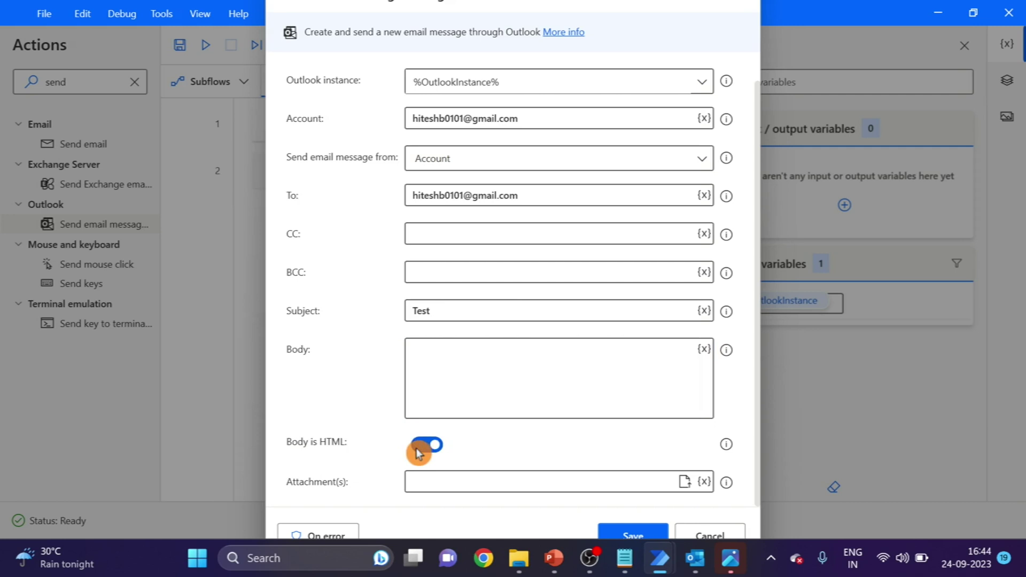
{"action": "left_click", "coordinate": [675, 481]}
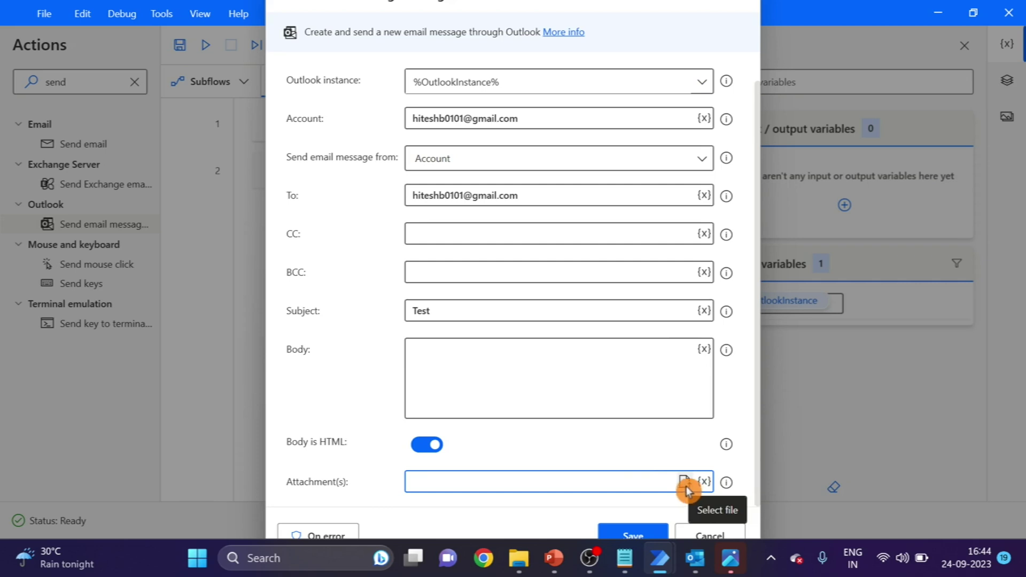
{"action": "left_click", "coordinate": [686, 485]}
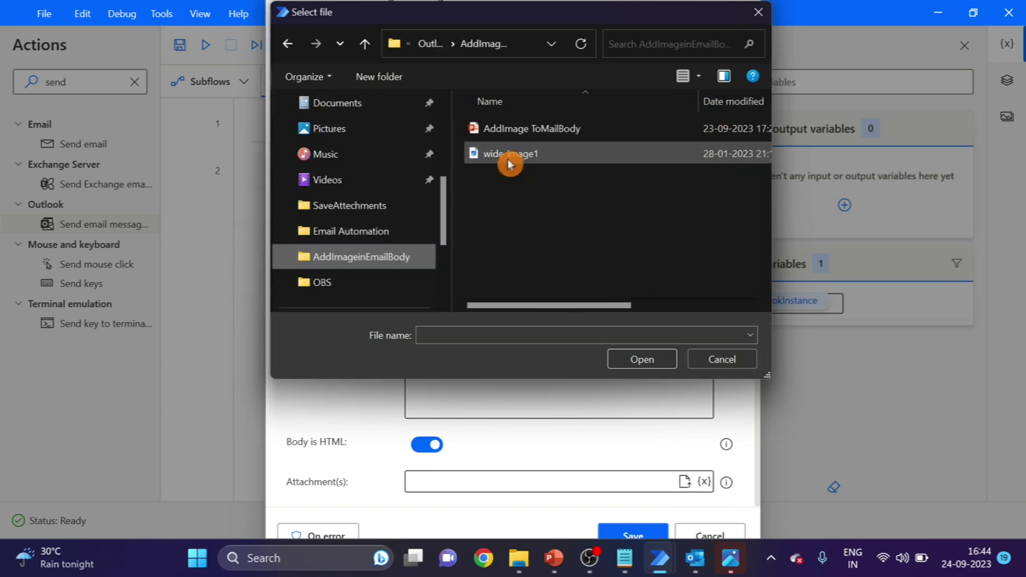
{"action": "left_click", "coordinate": [511, 162]}
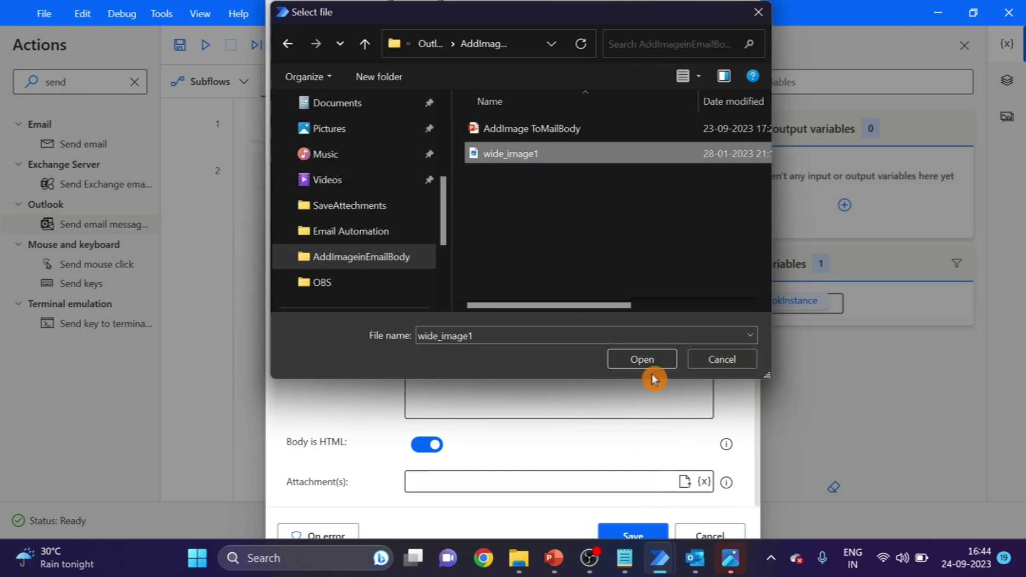
{"action": "left_click", "coordinate": [642, 359]}
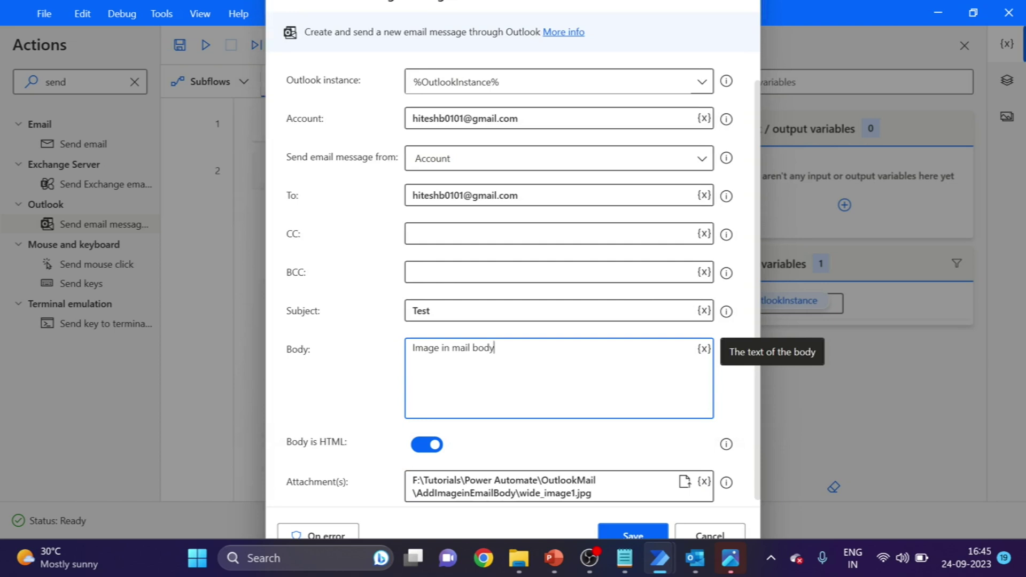
Add two <br/> line breaks to the body, then begin an <img src = "" tag on a new line
{"action": "key", "text": "Return"}
{"action": "type", "text": "<>"}
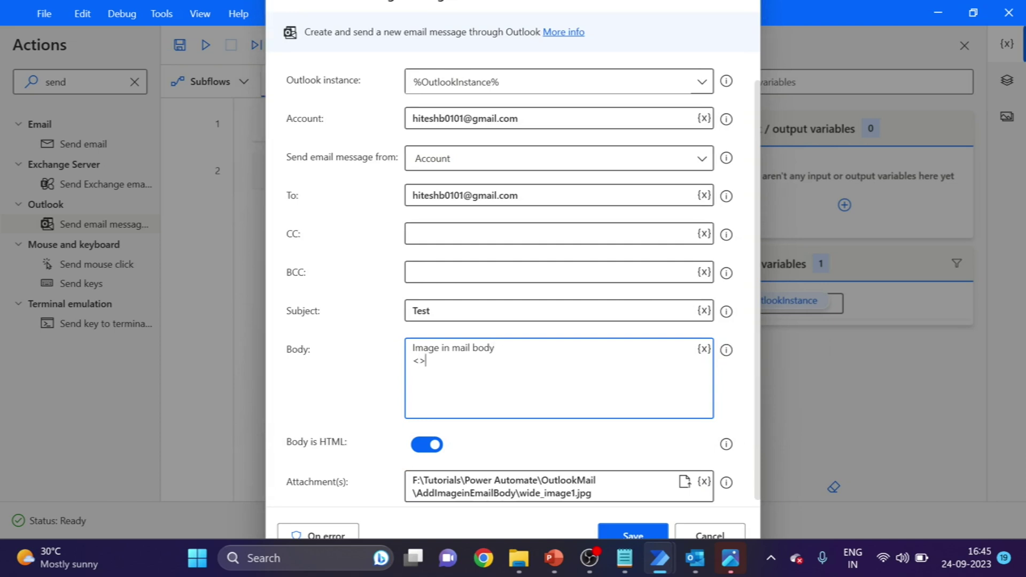
{"action": "type", "text": "br/"}
{"action": "key", "text": "End"}
{"action": "type", "text": "<"}
{"action": "type", "text": "i"}
{"action": "type", "text": ">"}
{"action": "type", "text": "br"}
{"action": "type", "text": "/"}
{"action": "key", "text": "Return"}
{"action": "type", "text": "<img src = \"\""}
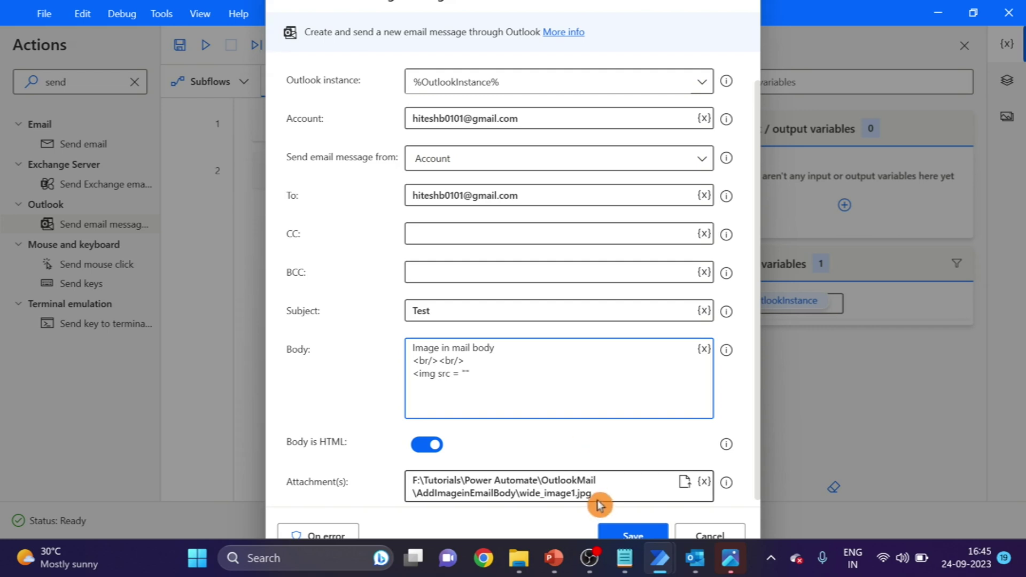
Complete the img tag with src "wide_image1.jpg" copied from the attachment path and Width "1280"
{"action": "mouse_move", "coordinate": [726, 482]}
{"action": "left_click_drag", "start_coordinate": [593, 492], "coordinate": [519, 492]}
{"action": "key", "text": "ctrl+c"}
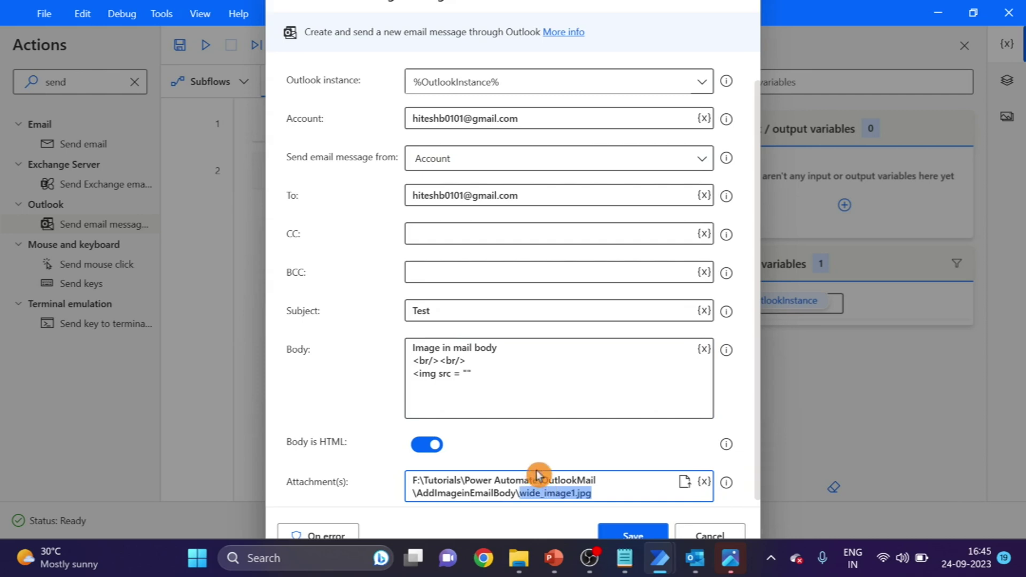
{"action": "left_click", "coordinate": [468, 373]}
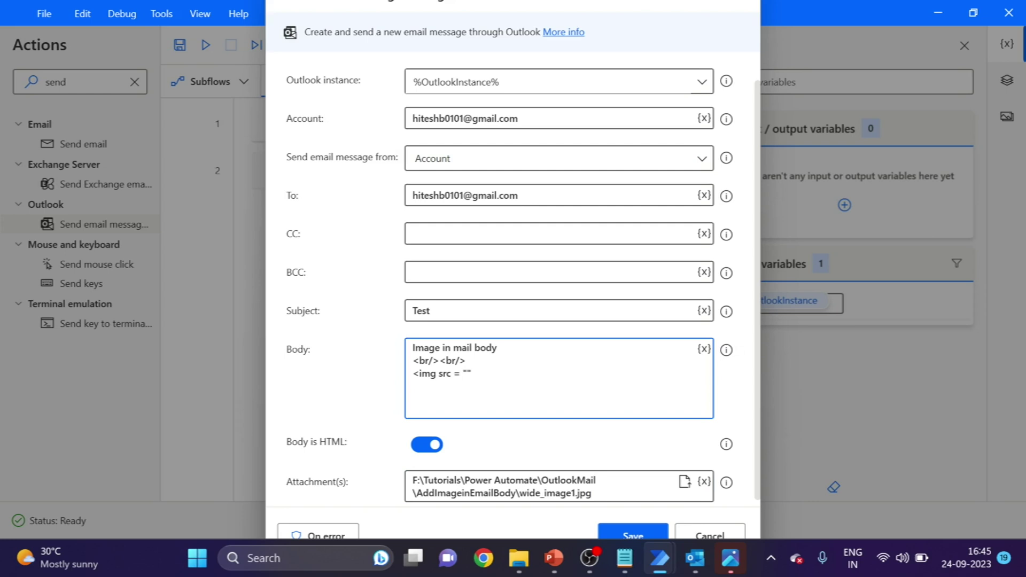
{"action": "key", "text": "ctrl+v"}
{"action": "left_click", "coordinate": [543, 373]}
{"action": "type", "text": "Wi"}
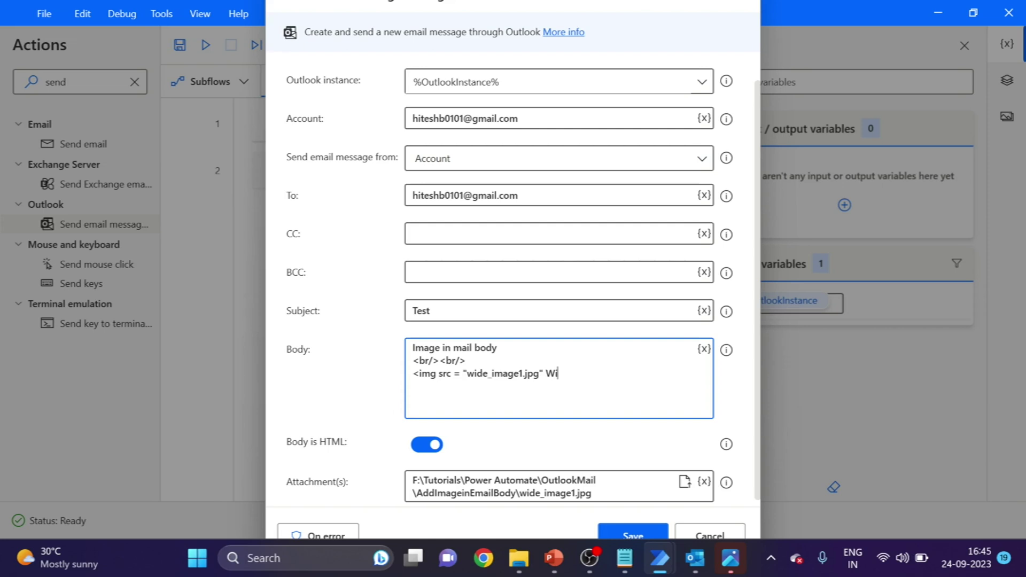
{"action": "type", "text": "dth = \"\""}
{"action": "key", "text": "BackSpace"}
{"action": "type", "text": "1280"}
{"action": "key", "text": "Right"}
{"action": "type", "text": "/>"}
Add <br/><br/> after the image, then the sign-off 'Regards,<br/>' and 'ABC' on new lines
{"action": "key", "text": "Return"}
{"action": "type", "text": "<>"}
{"action": "key", "text": "Left"}
{"action": "type", "text": "br/"}
{"action": "key", "text": "Right"}
{"action": "type", "text": "<br/>"}
{"action": "key", "text": "Return"}
{"action": "type", "text": "R"}
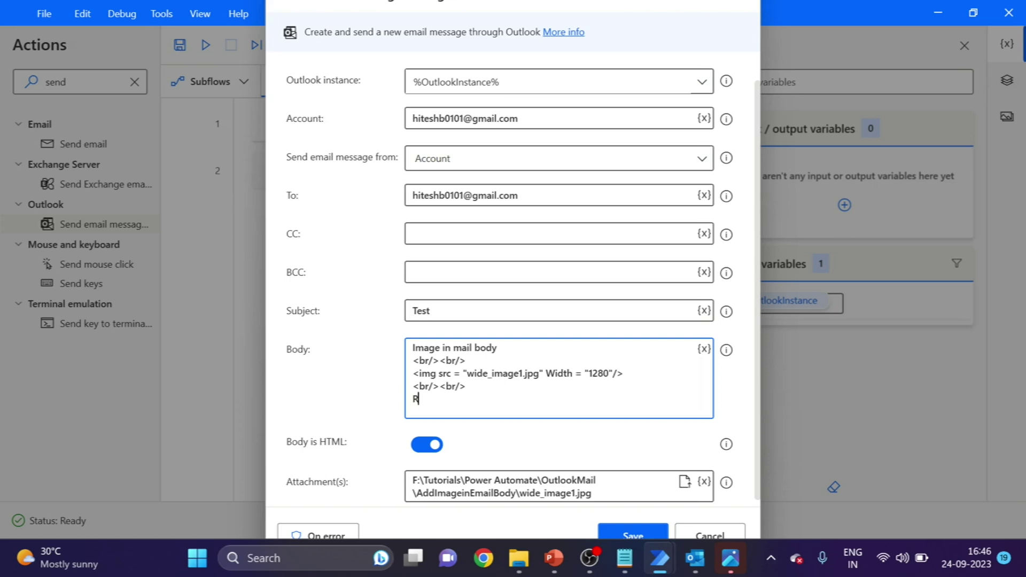
{"action": "type", "text": "egards,<>"}
{"action": "key", "text": "Left"}
{"action": "type", "text": "br/"}
{"action": "left_click", "coordinate": [476, 399]}
{"action": "key", "text": "Return"}
{"action": "type", "text": "A"}
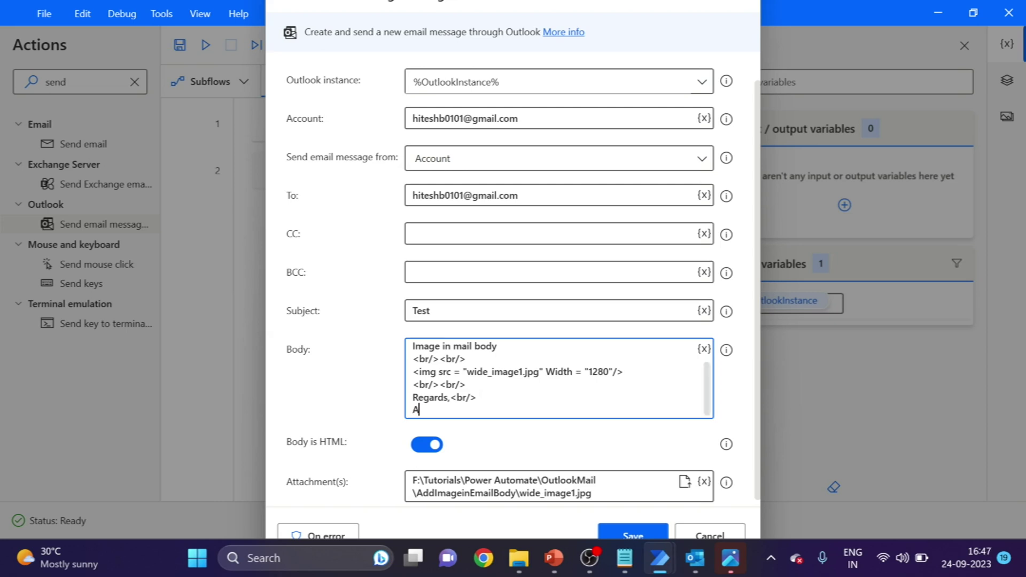
{"action": "type", "text": "BC"}
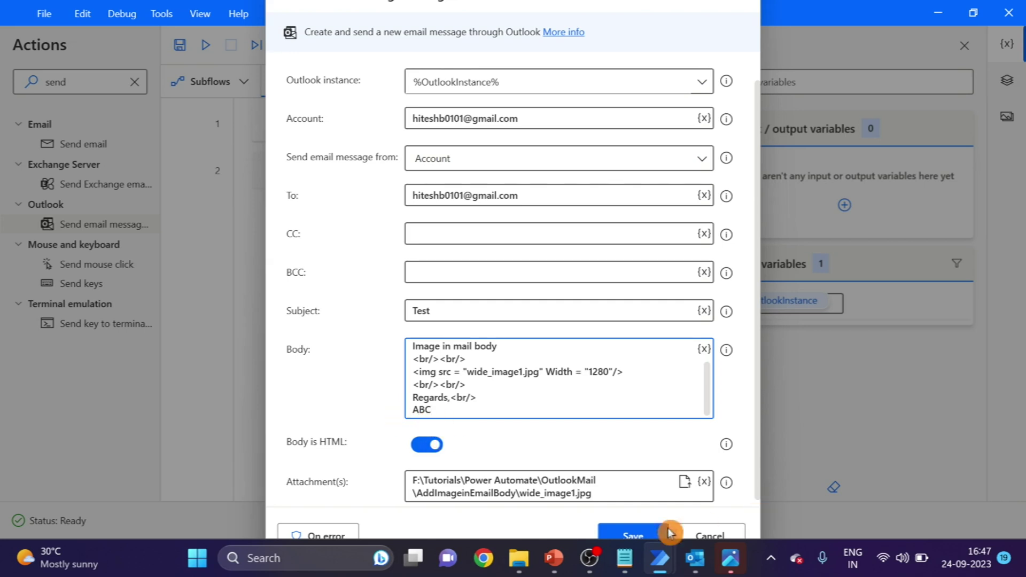
Save the configured email action and run the two-step flow
{"action": "left_click", "coordinate": [641, 535]}
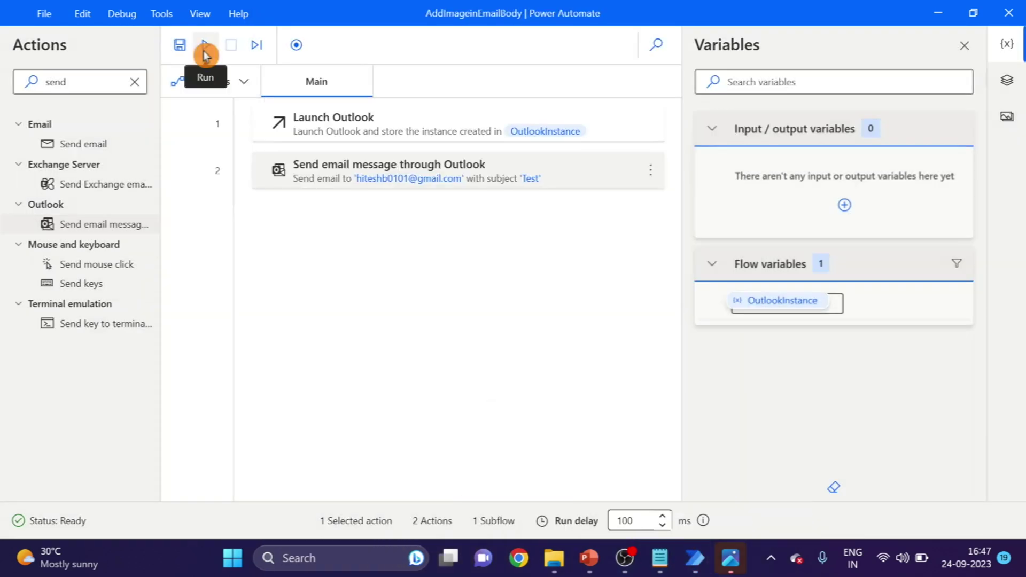
{"action": "left_click", "coordinate": [206, 54]}
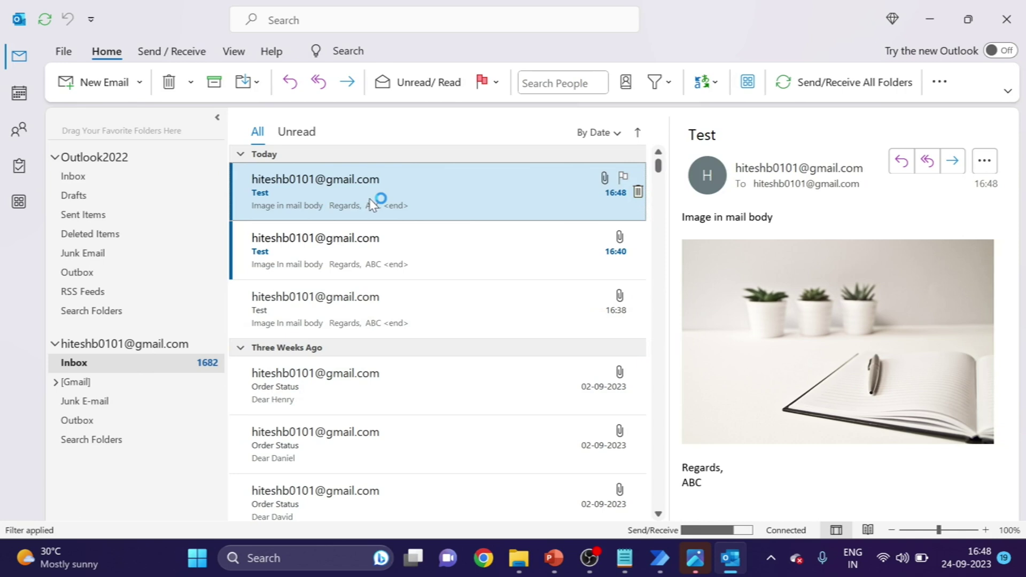
Open the received Test email in Outlook to check the inline image, then return to Power Automate
{"action": "double_click", "coordinate": [472, 196]}
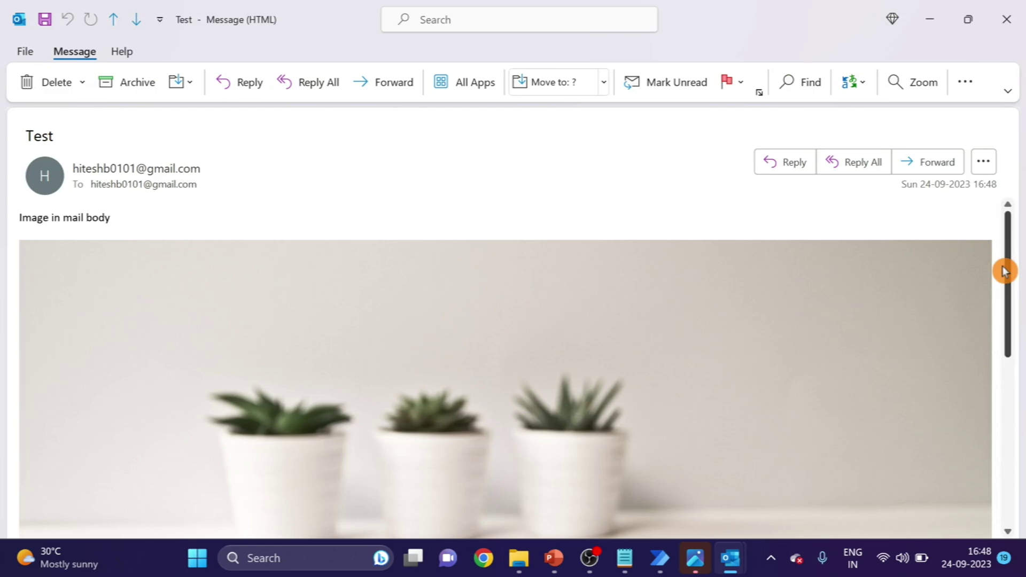
{"action": "mouse_move", "coordinate": [1003, 270]}
{"action": "left_mouse_down"}
{"action": "mouse_move", "coordinate": [1010, 510]}
{"action": "mouse_move", "coordinate": [1008, 286]}
{"action": "left_mouse_up"}
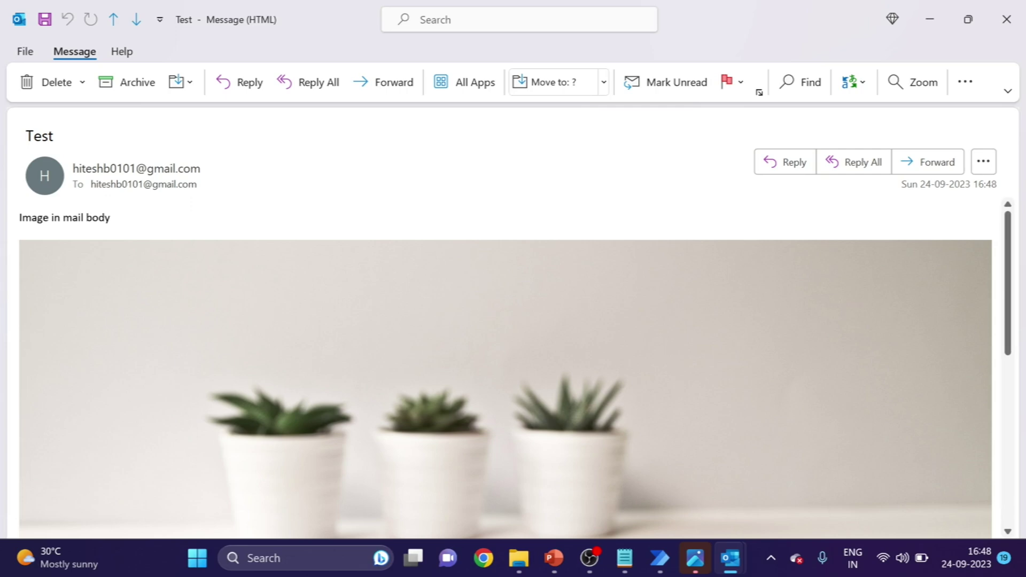
{"action": "left_click", "coordinate": [556, 481]}
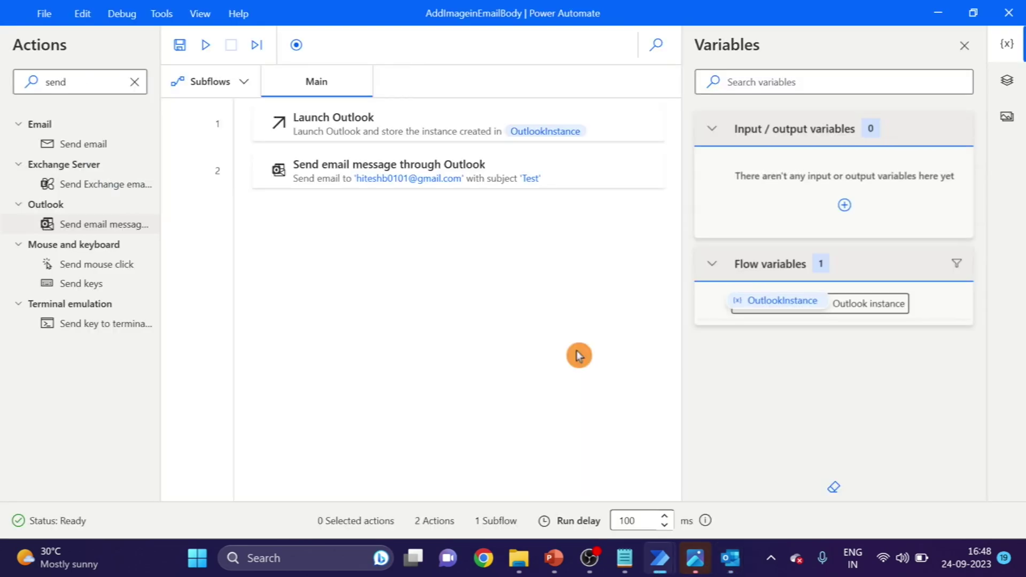